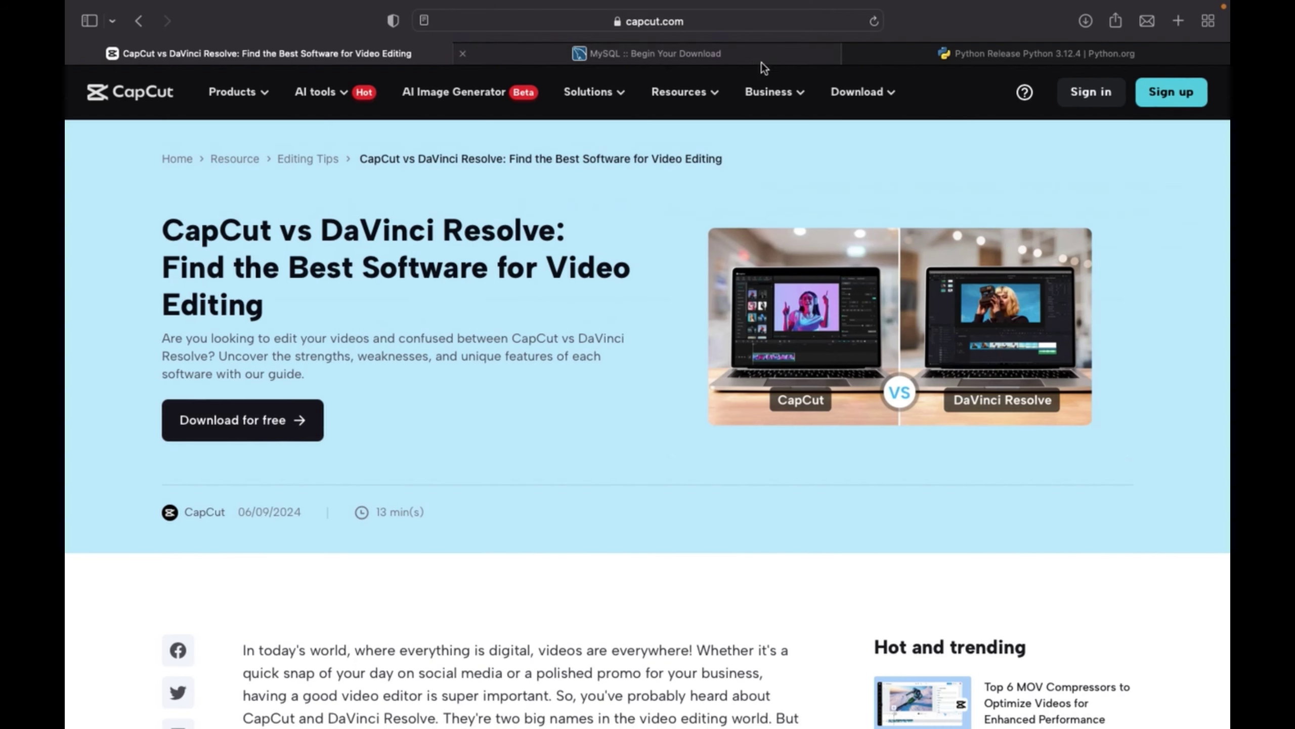
- Open code.visualstudio.com/download in a new browser tab
left_click(1177, 23)
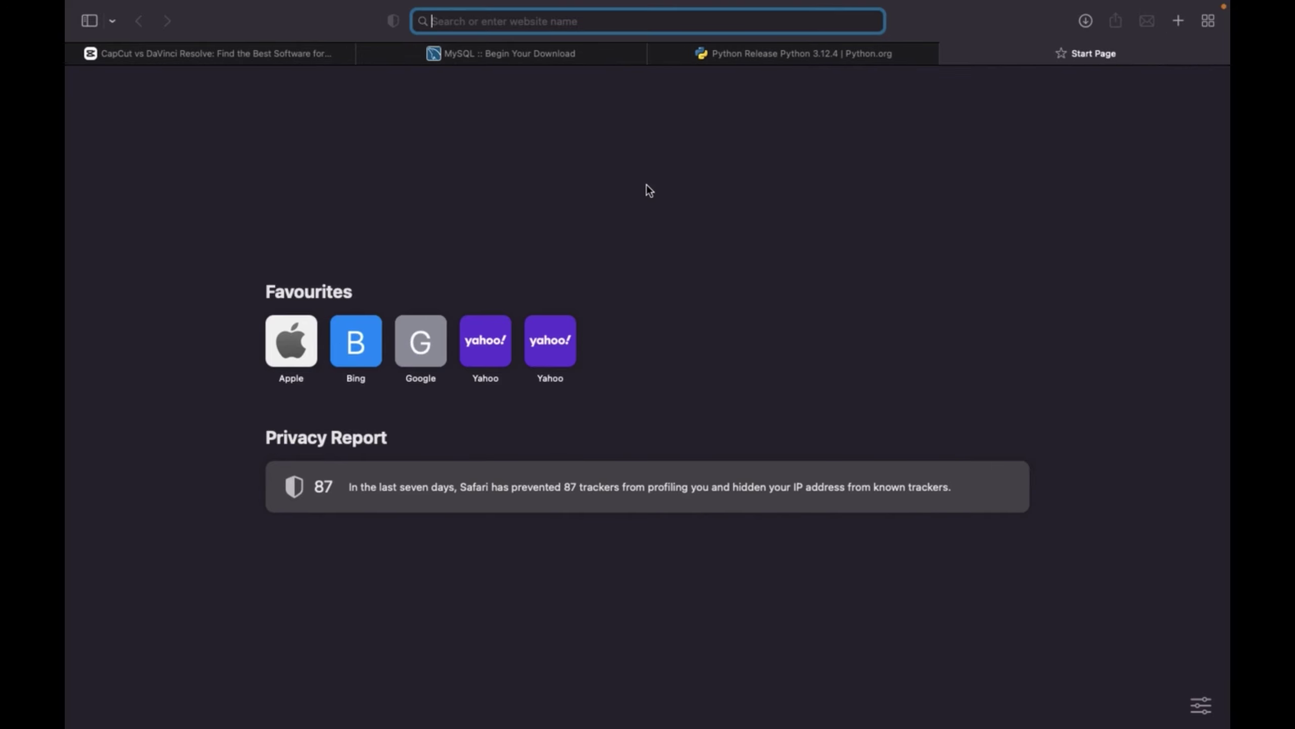
type("code")
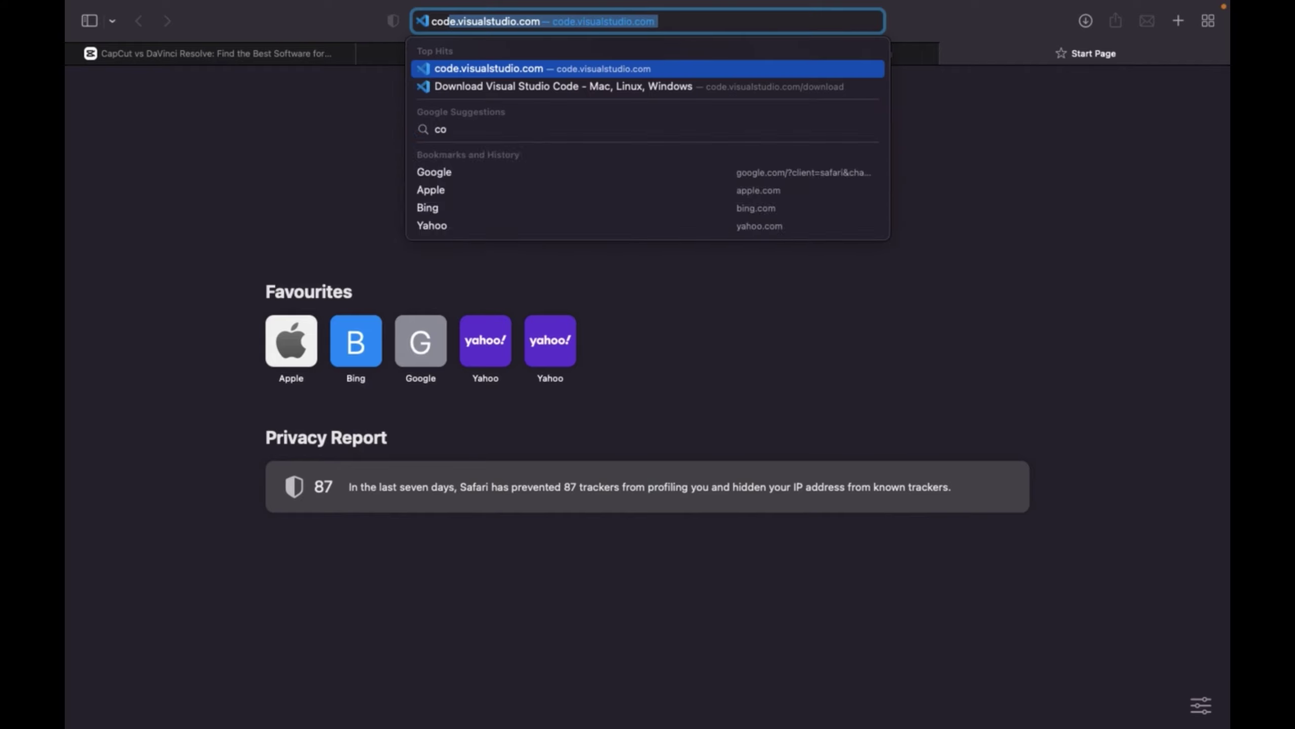
type(".visu")
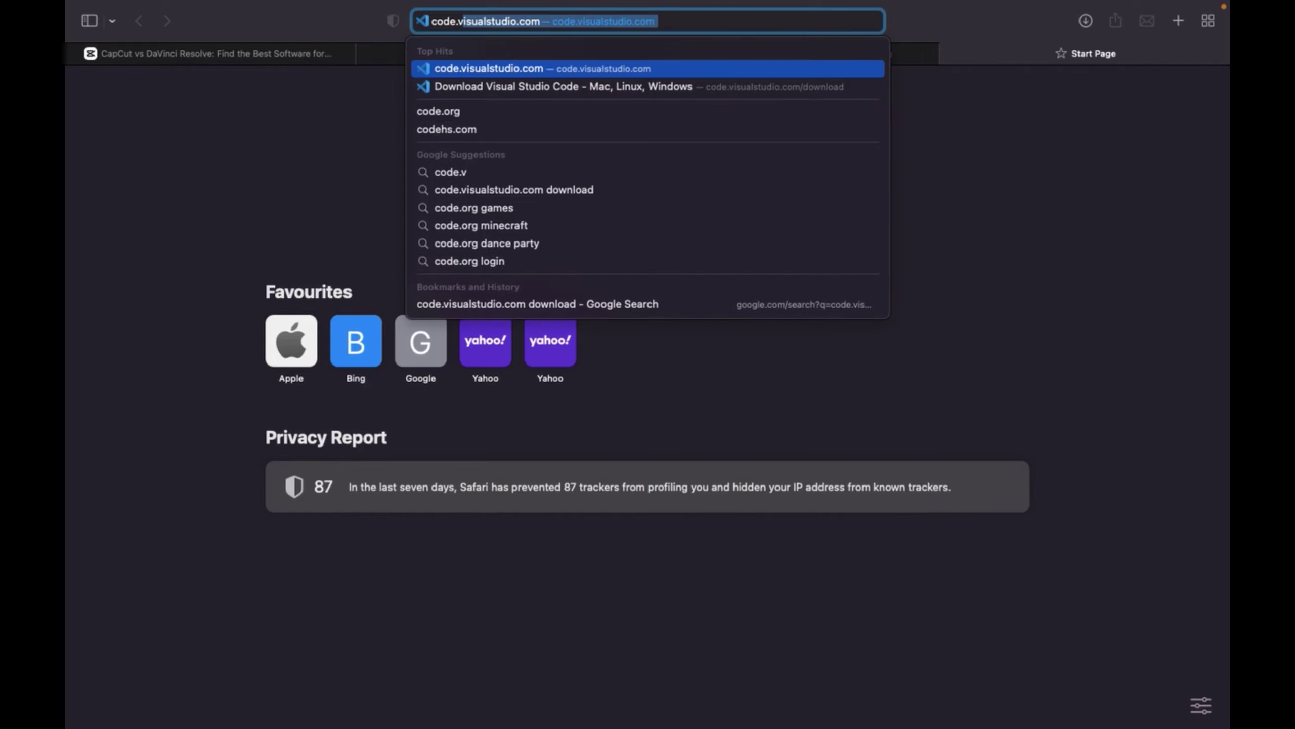
type("alst")
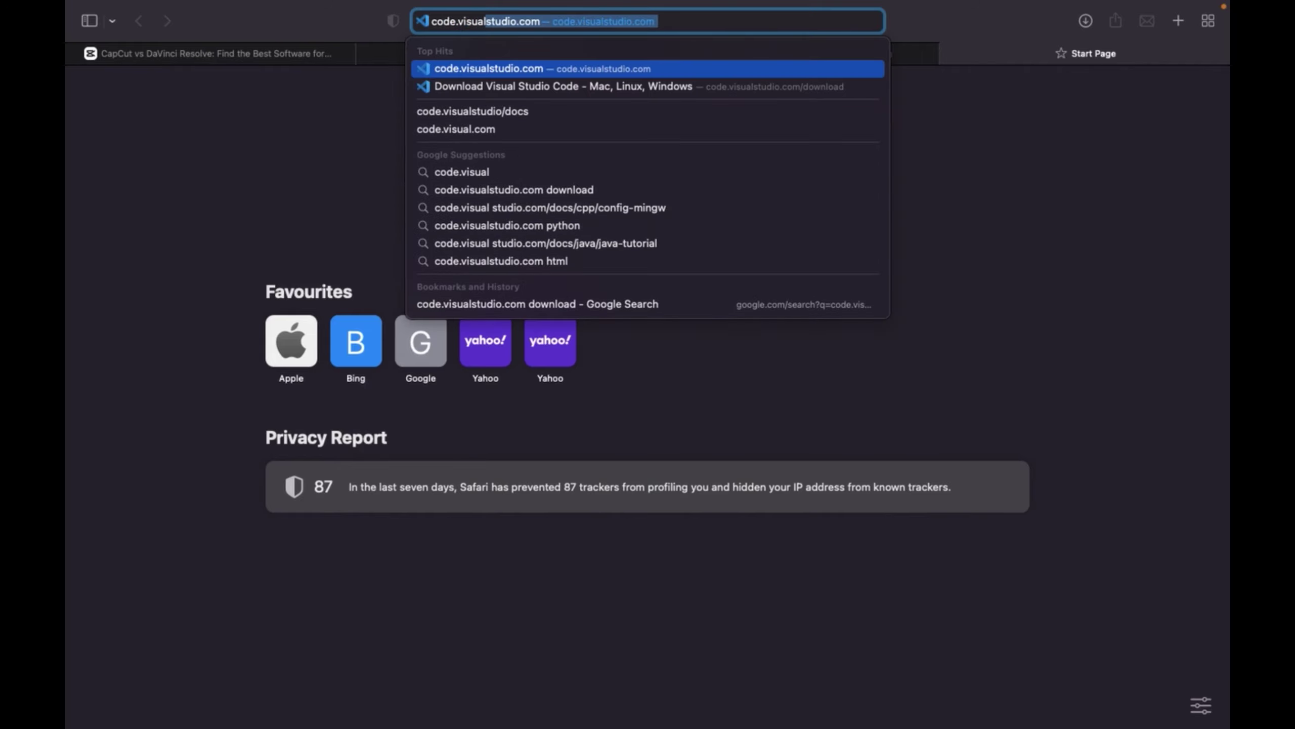
type("udio")
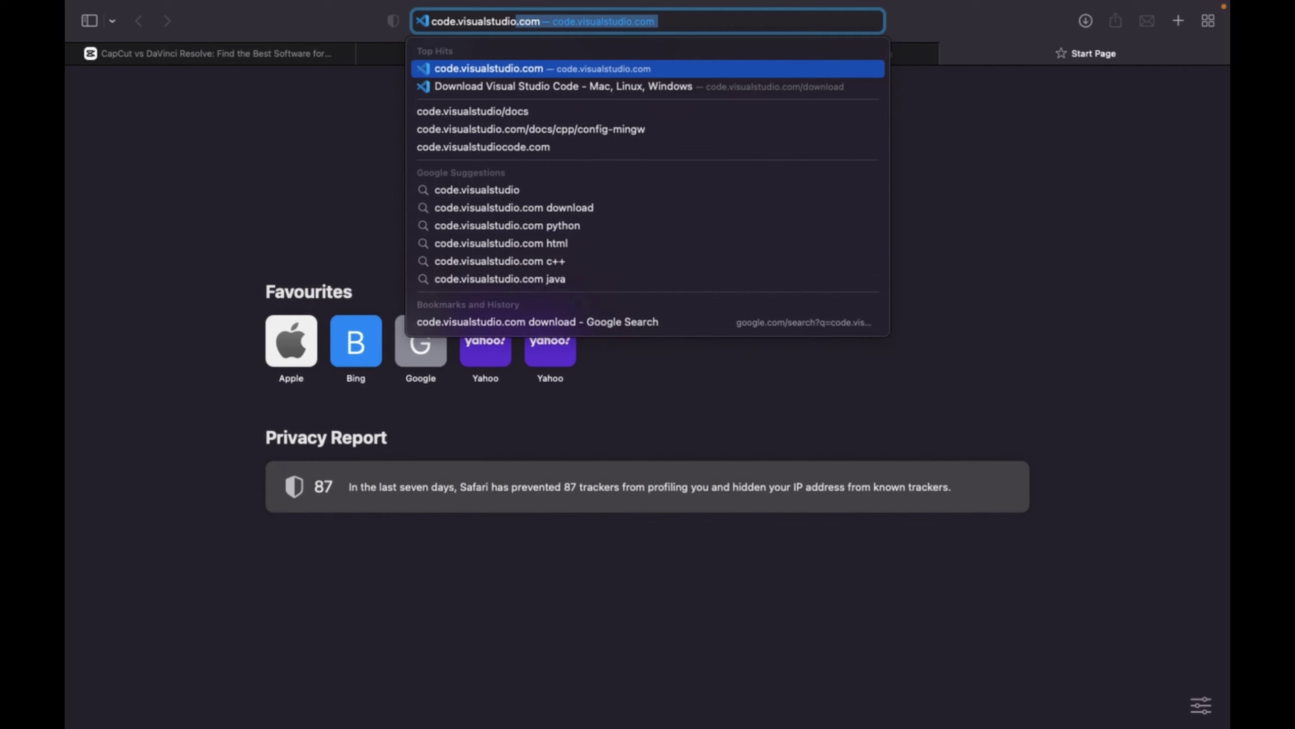
type(".com")
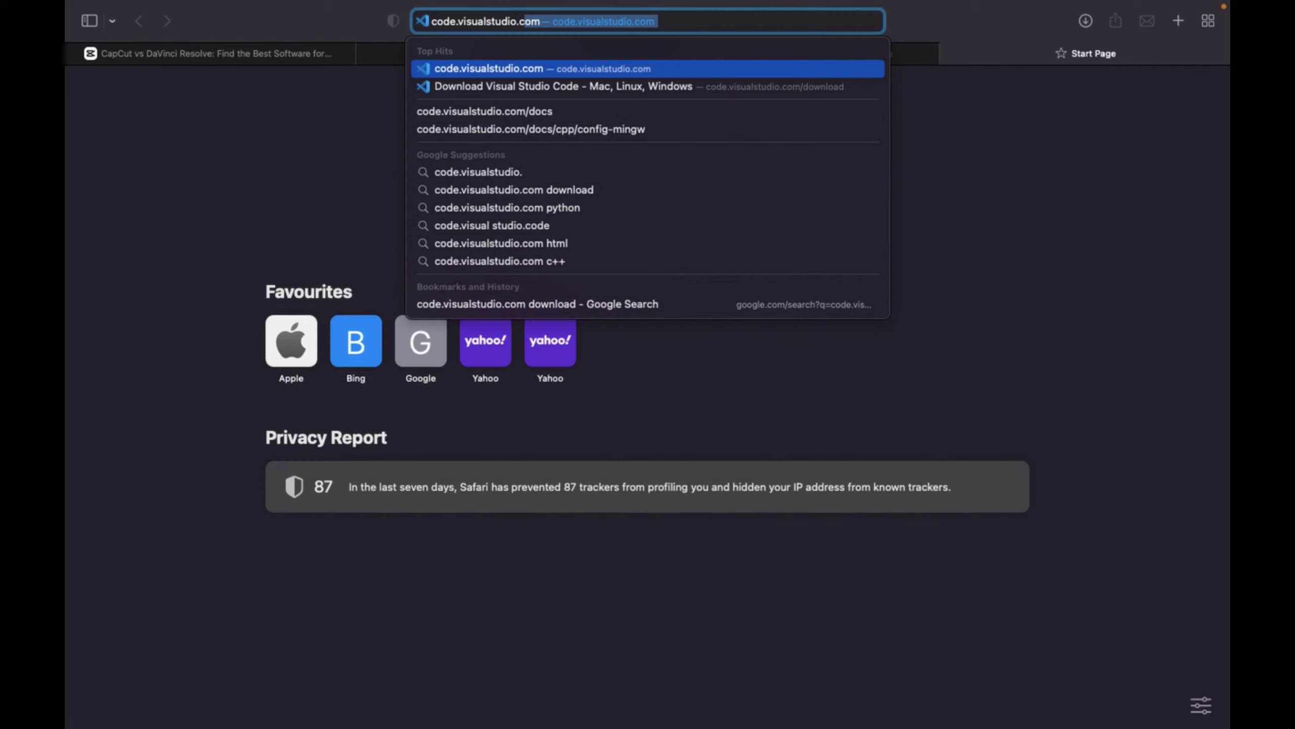
type("/downl")
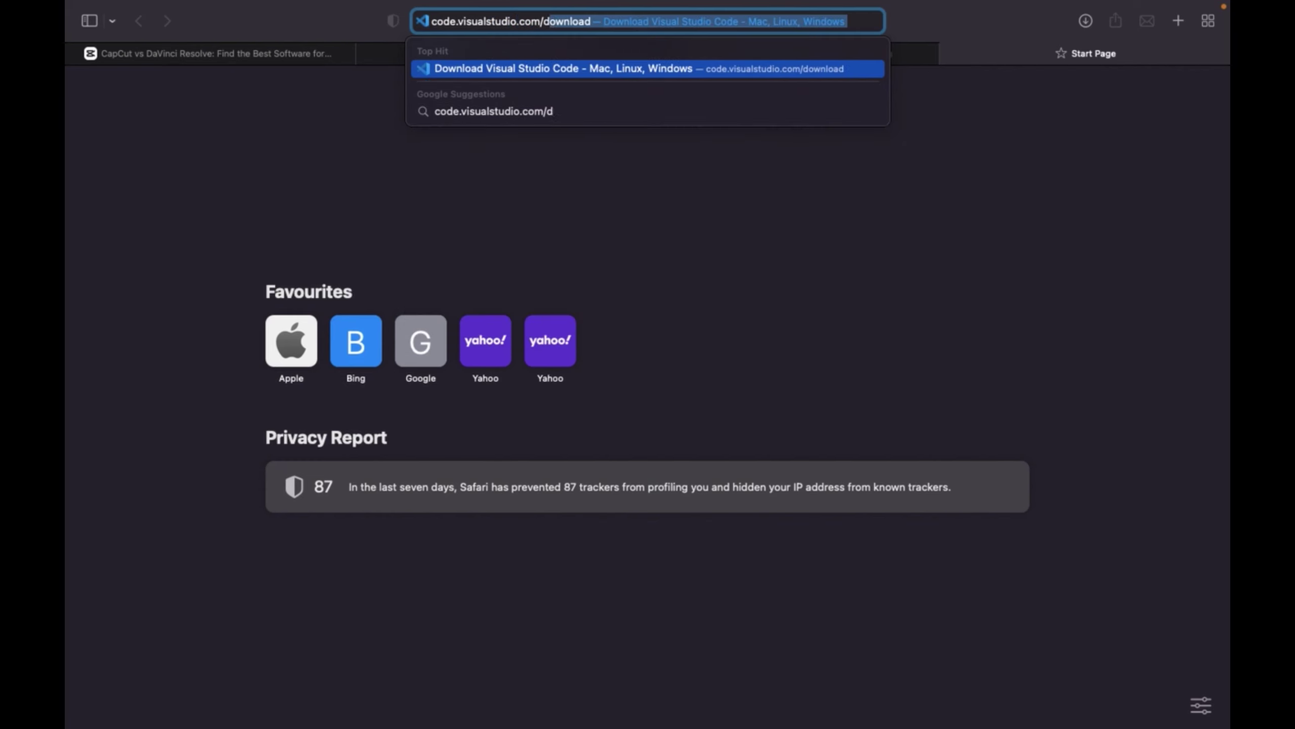
type("oad")
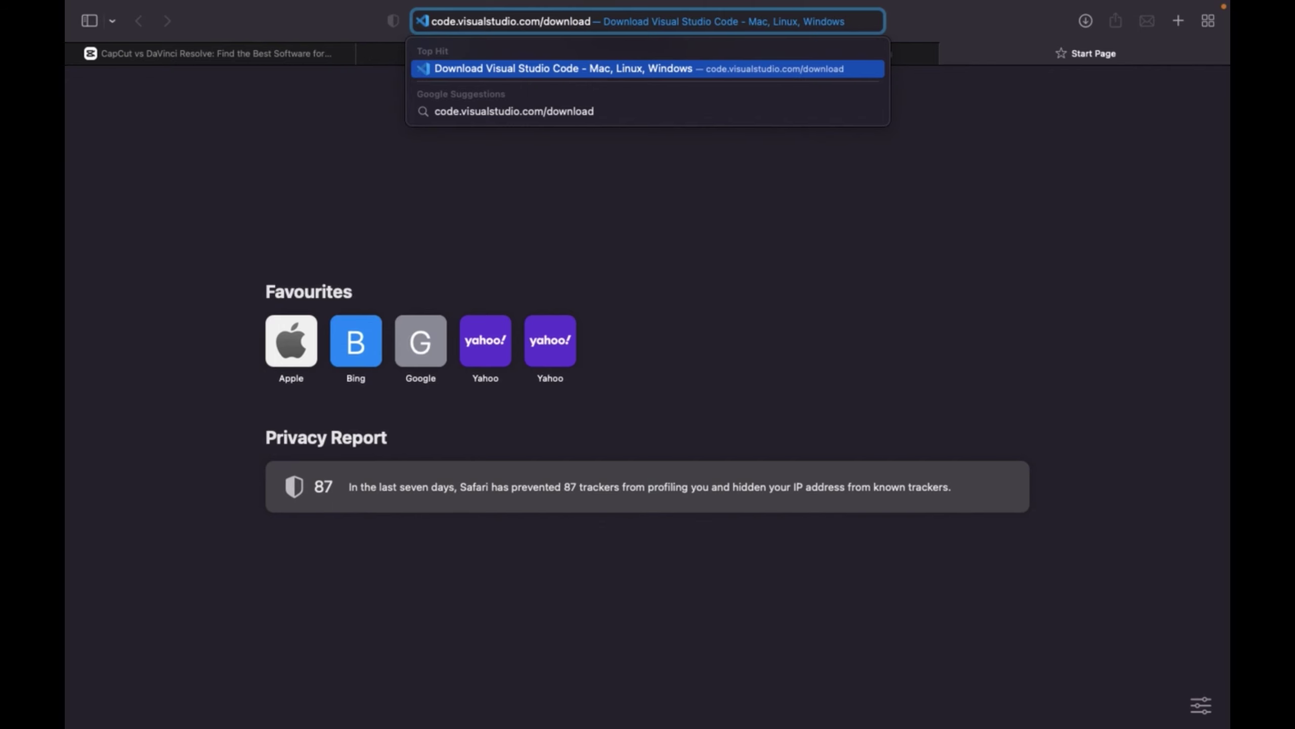
key("Return")
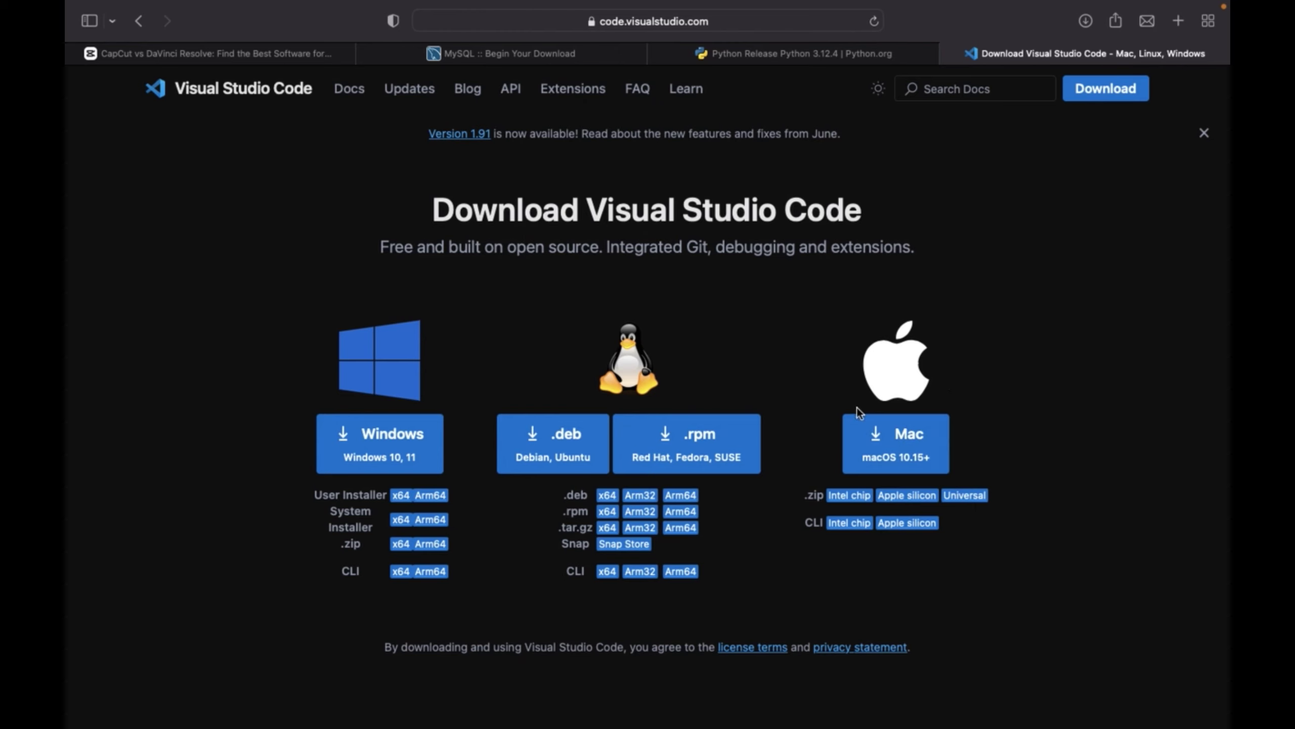
- Start the Mac download of Visual Studio Code and stop the VSCode-darwin-universal.zip transfer
left_click(912, 444)
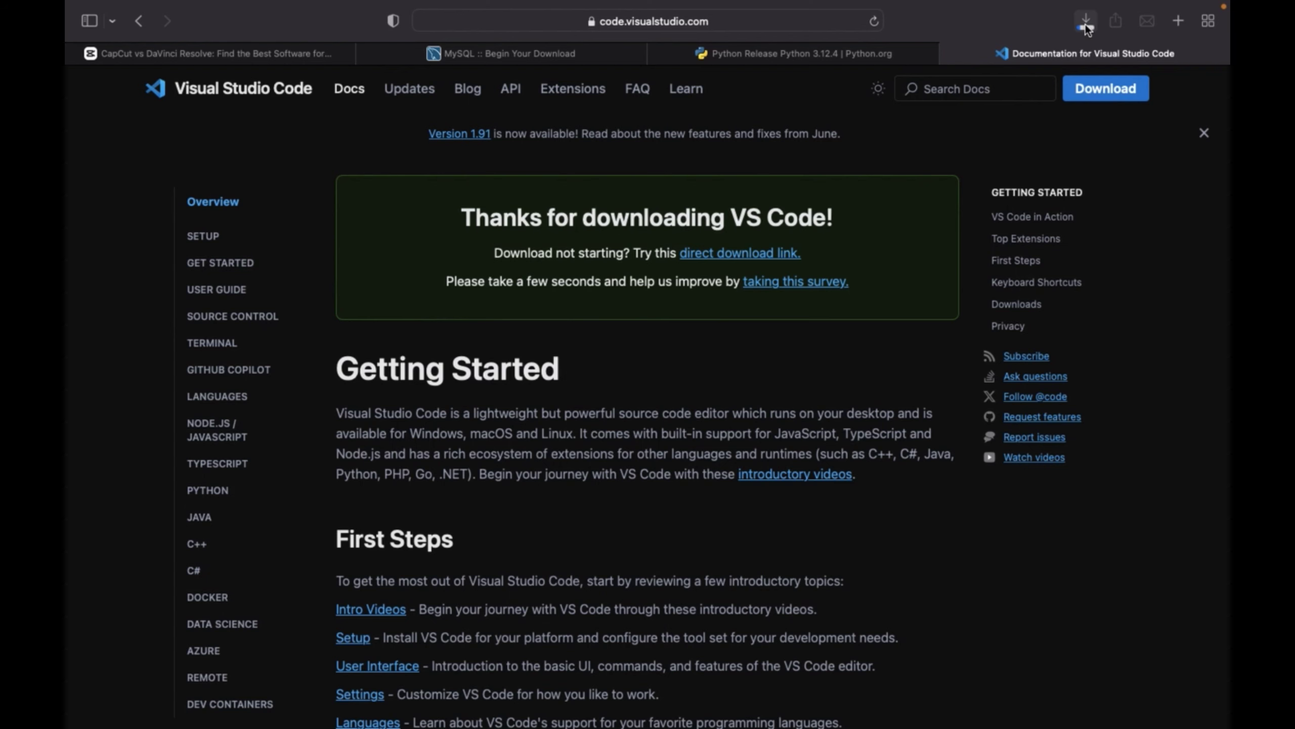
left_click(1085, 25)
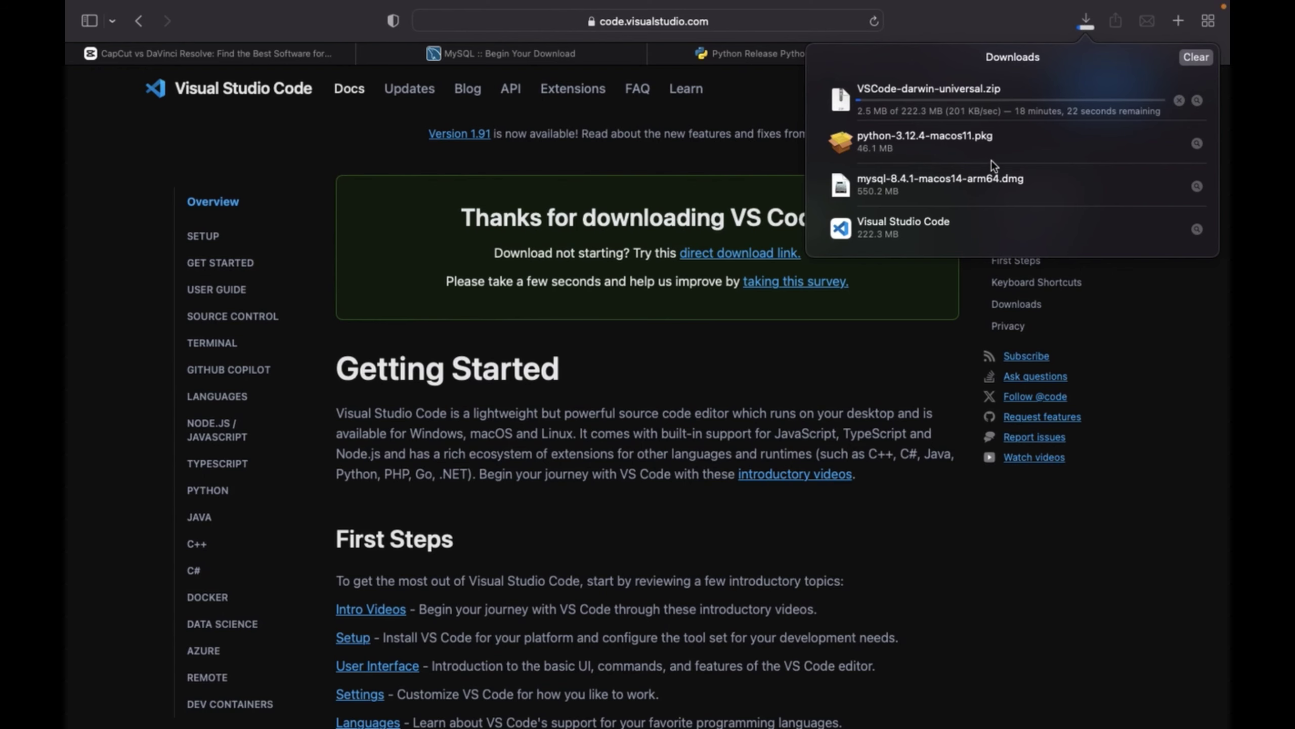
left_click(1180, 101)
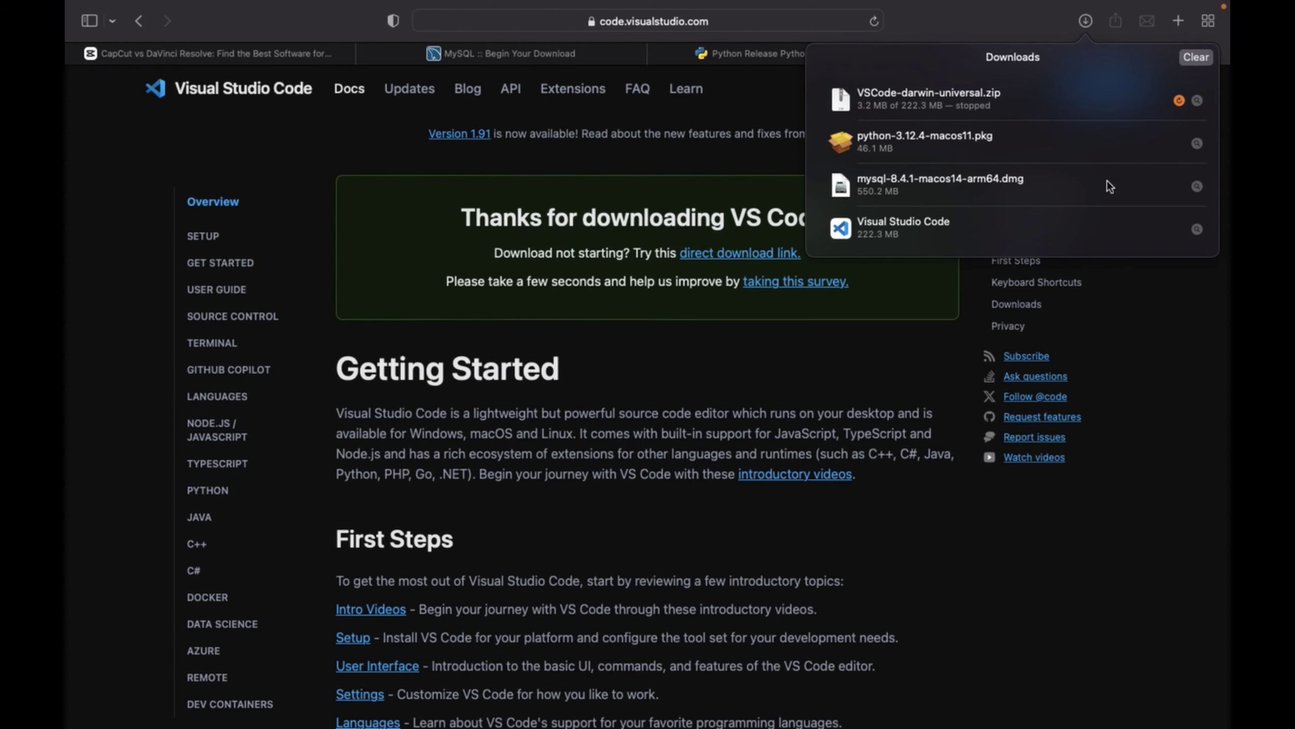
left_click(935, 480)
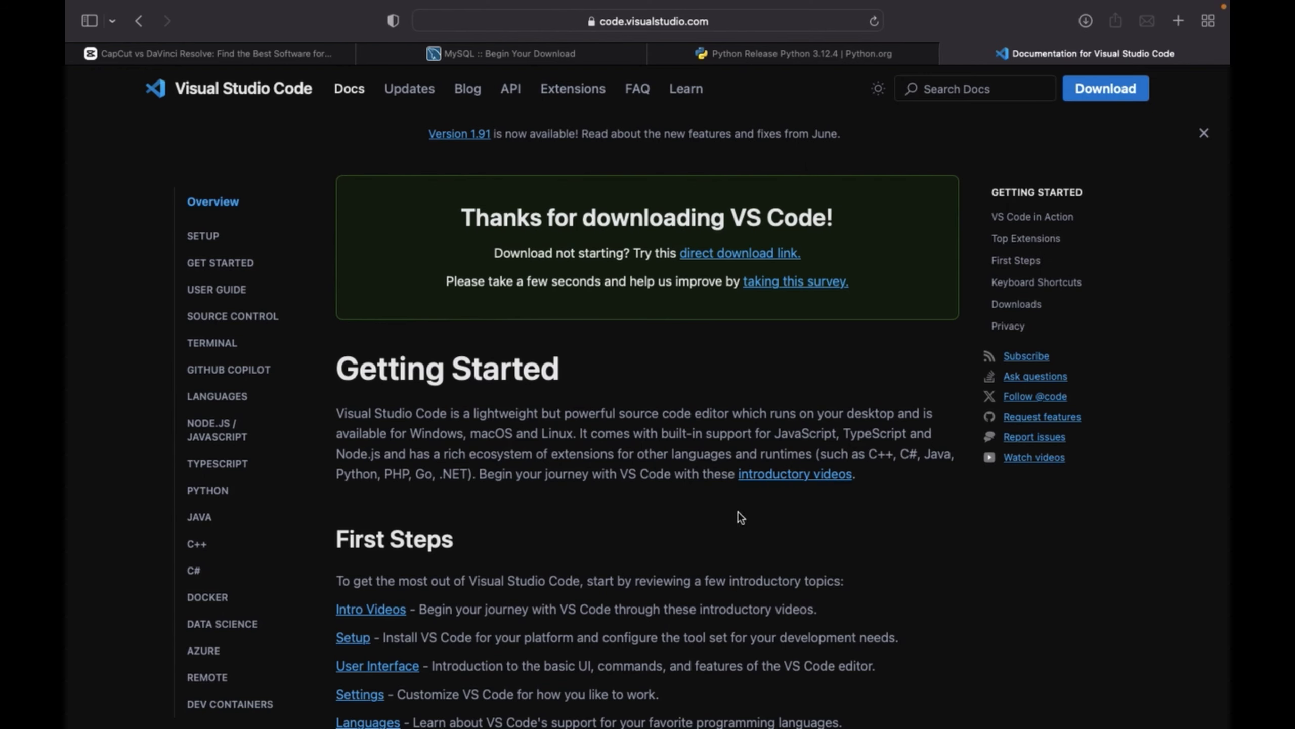
- Take the browser out of full screen and minimise it, and switch to the Downloads folder in Finder
mouse_move(760, 4)
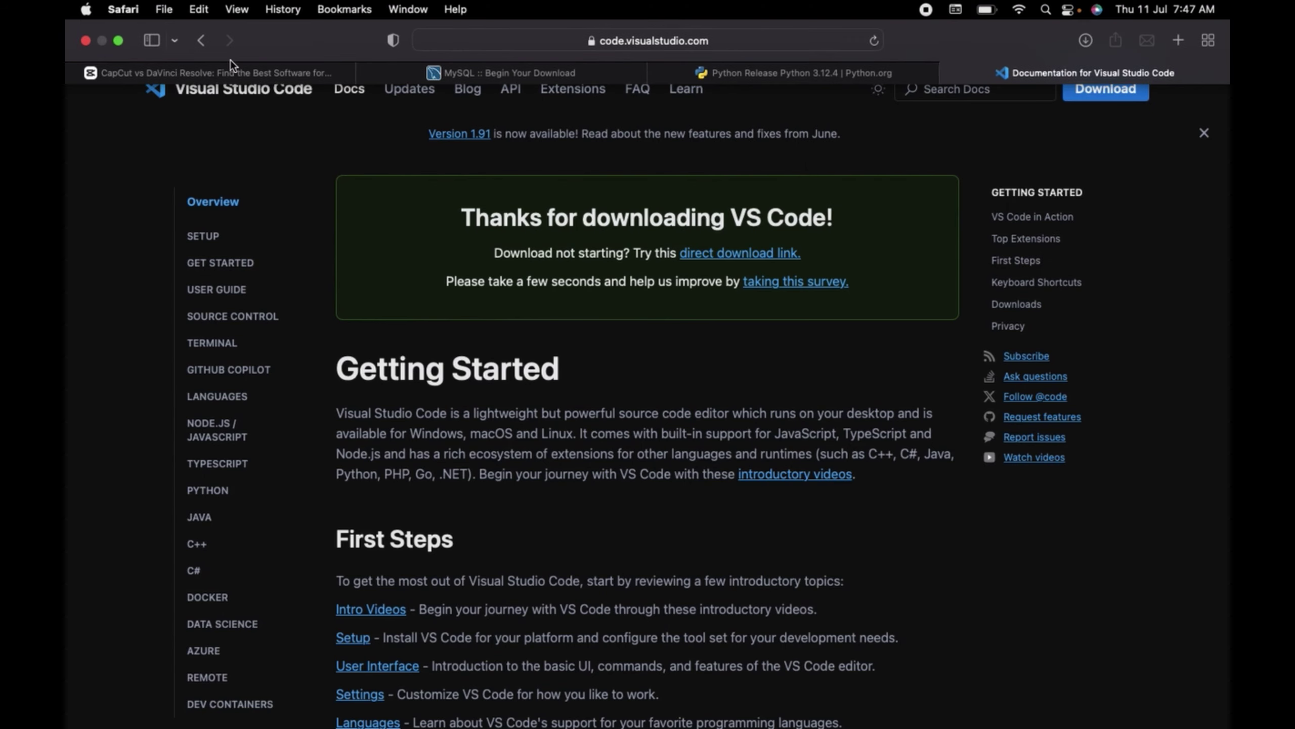
left_click(118, 42)
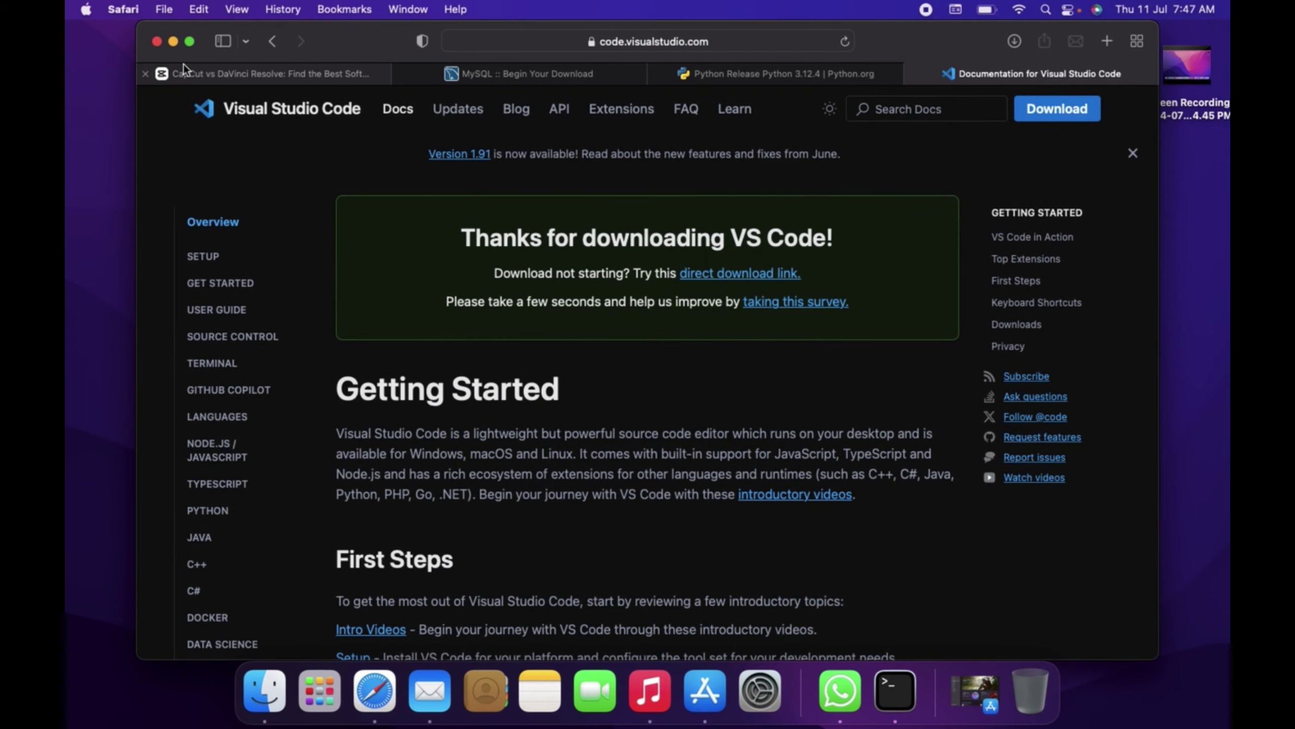
left_click(173, 41)
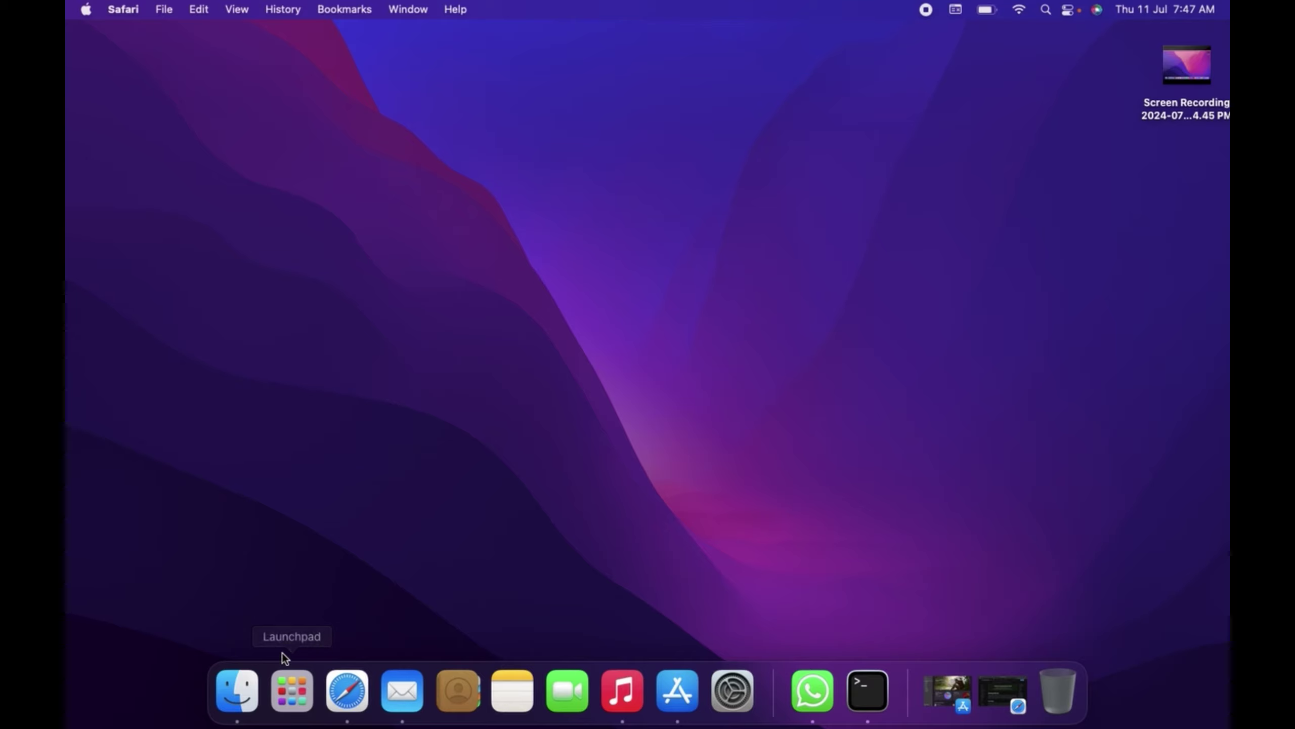
left_click(248, 693)
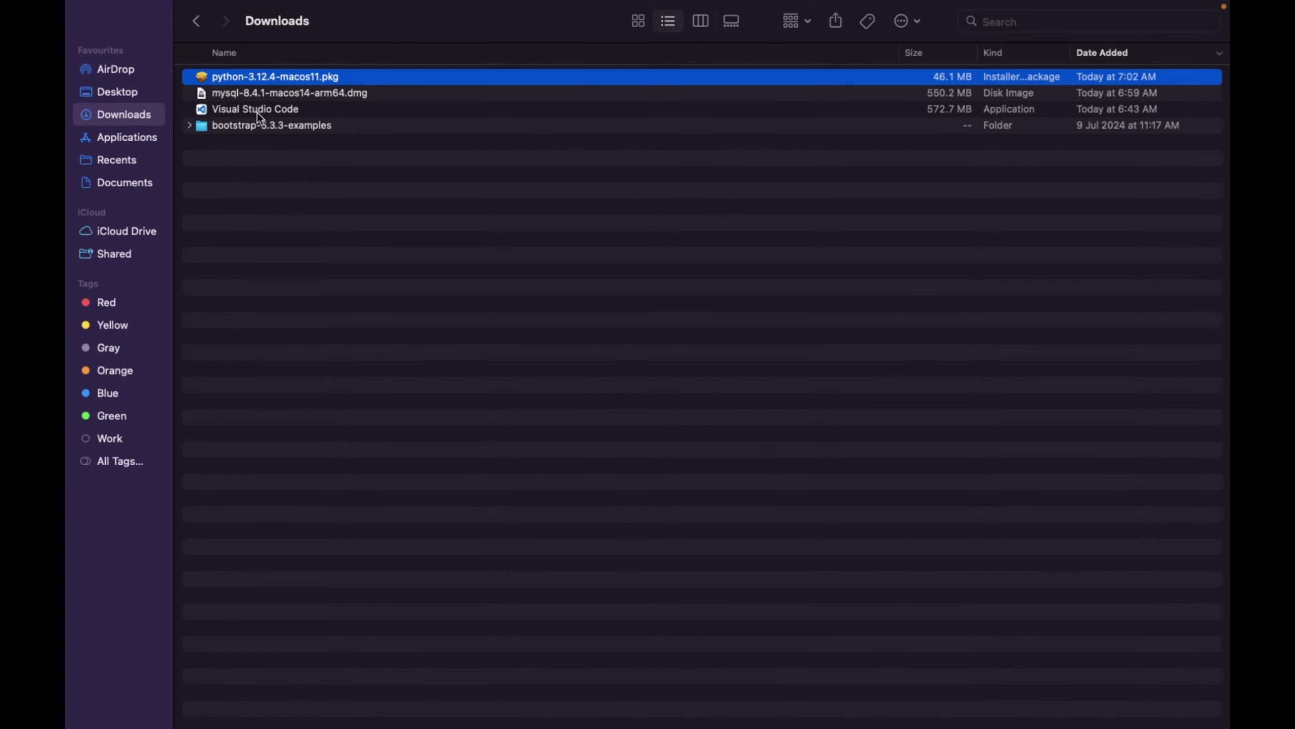
- Launch the Visual Studio Code application from the Downloads folder and allow the internet-downloaded app to open
left_click(257, 113)
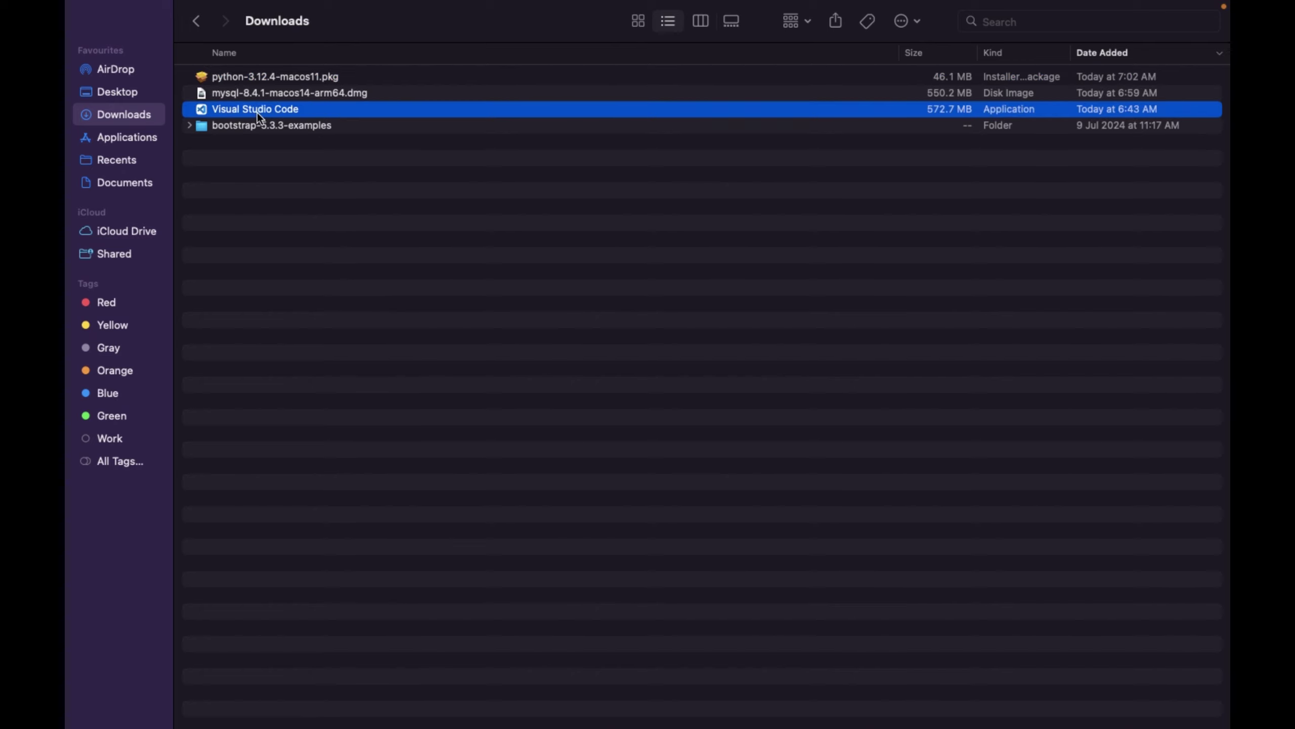
right_click(257, 112)
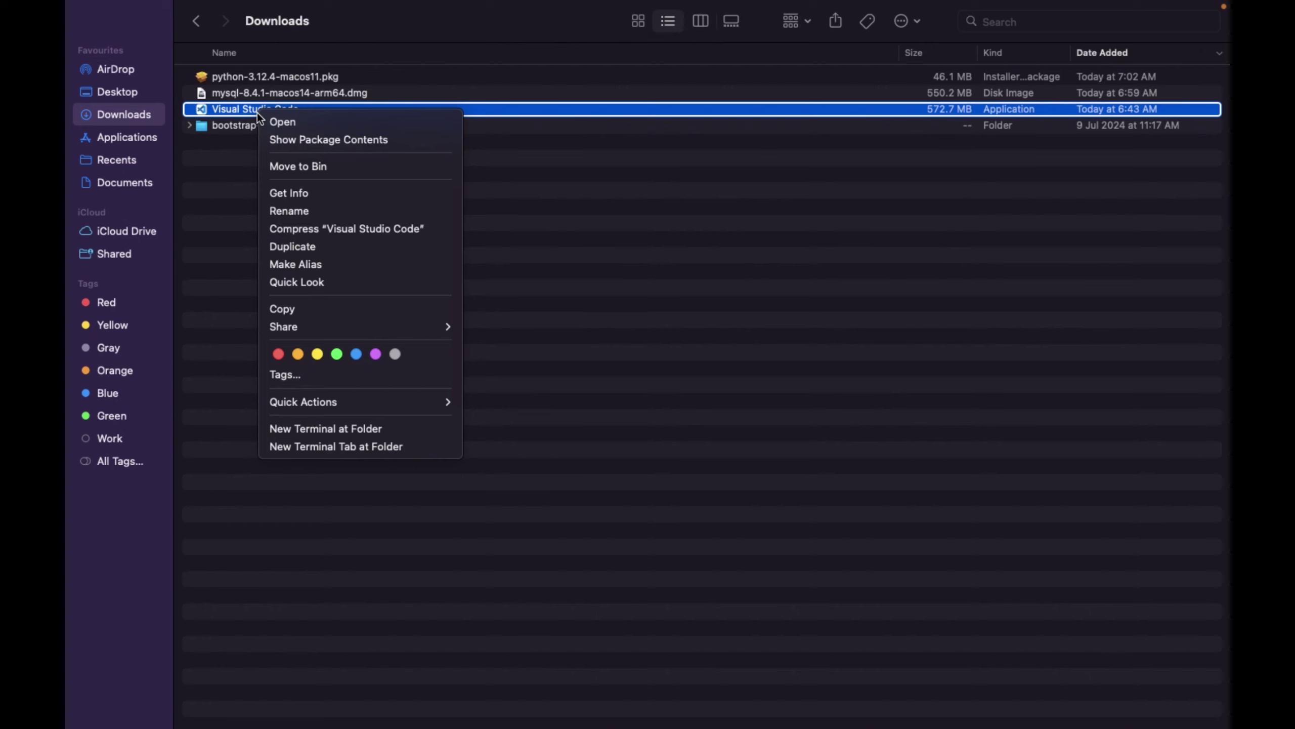
left_click(287, 126)
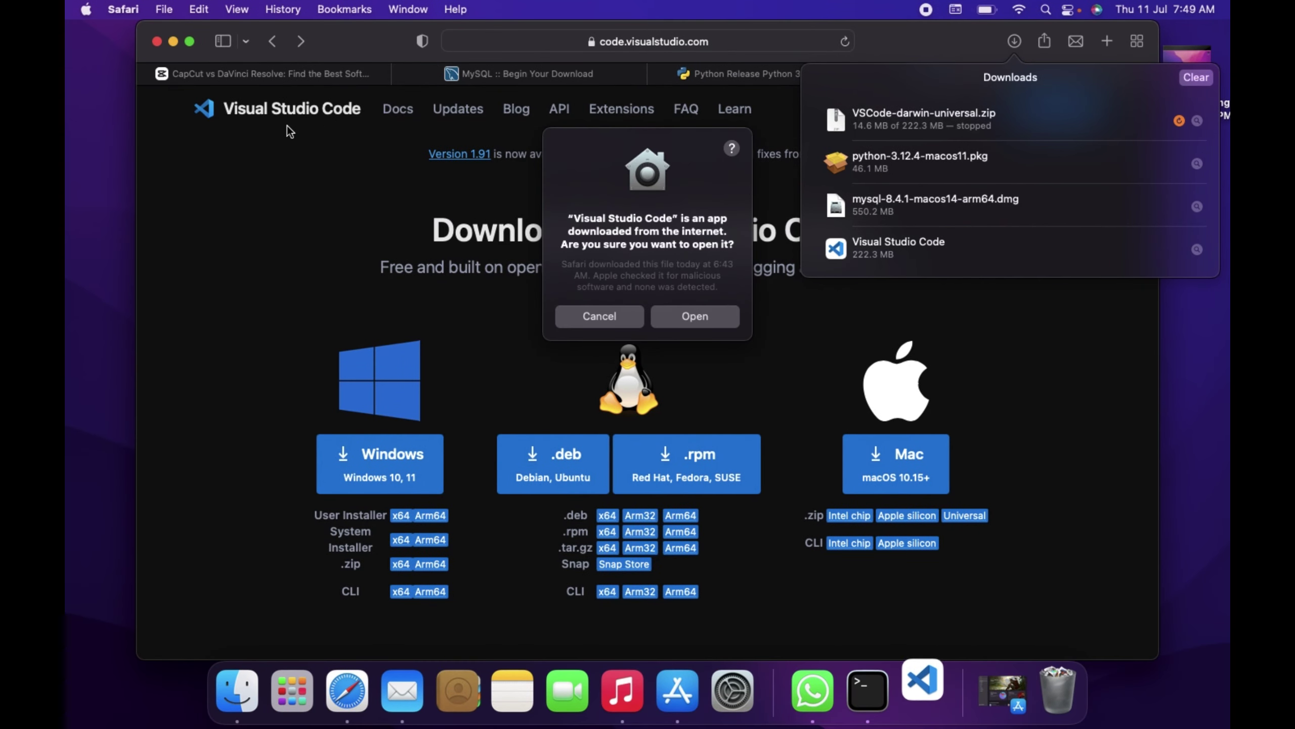
left_click(707, 322)
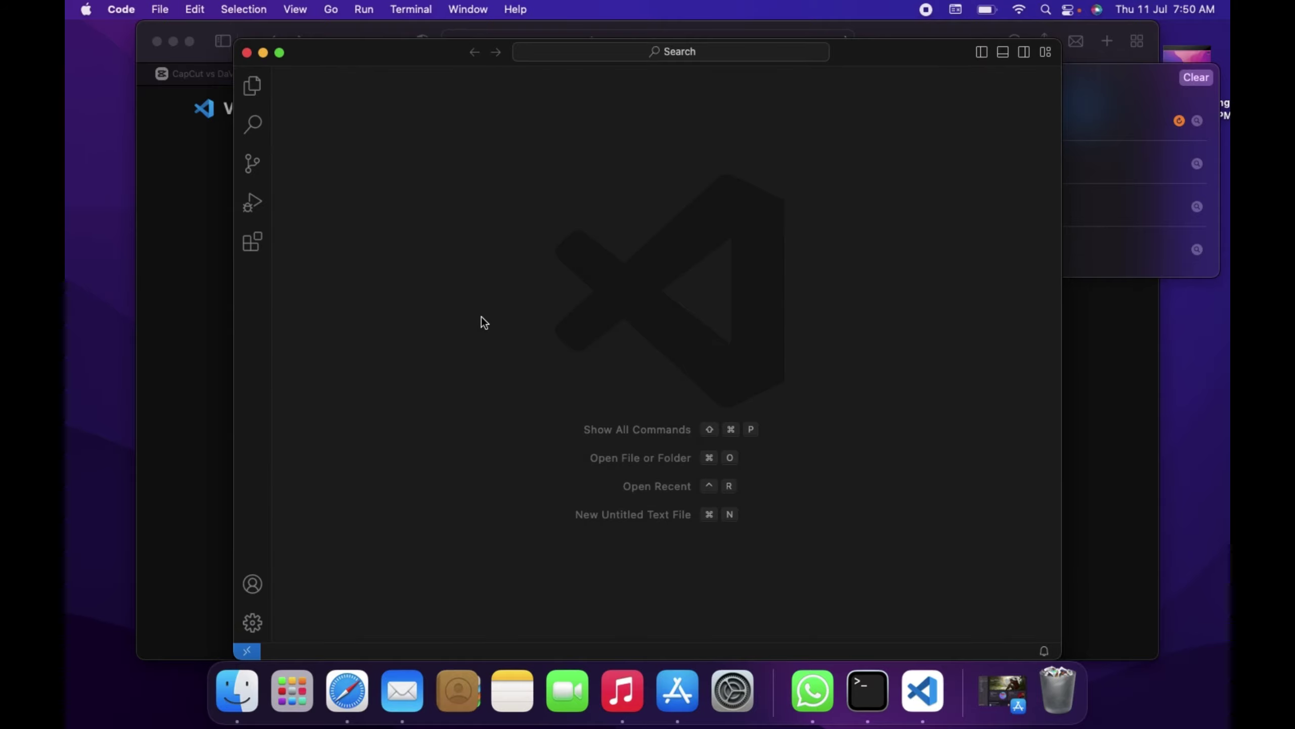
- Make the editor window full screen, apply the Dark High Contrast theme and close the Welcome page
left_click(280, 54)
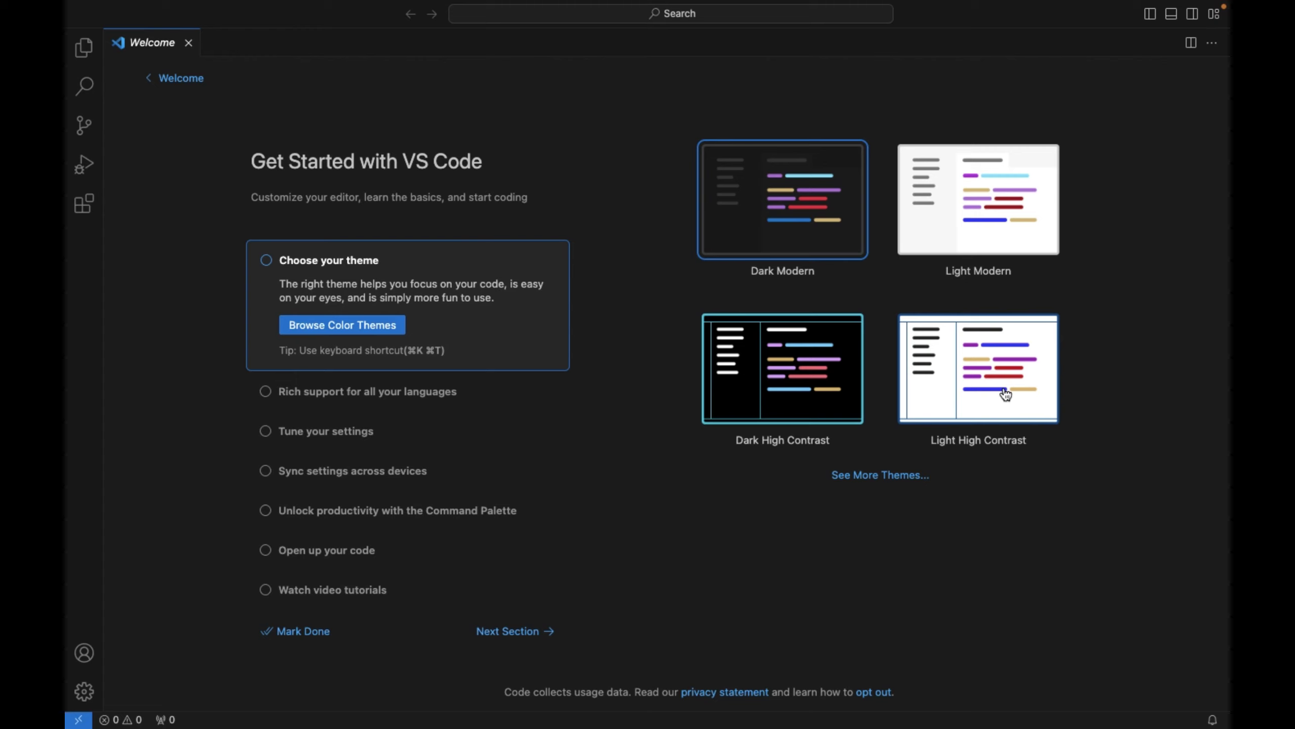
left_click(804, 390)
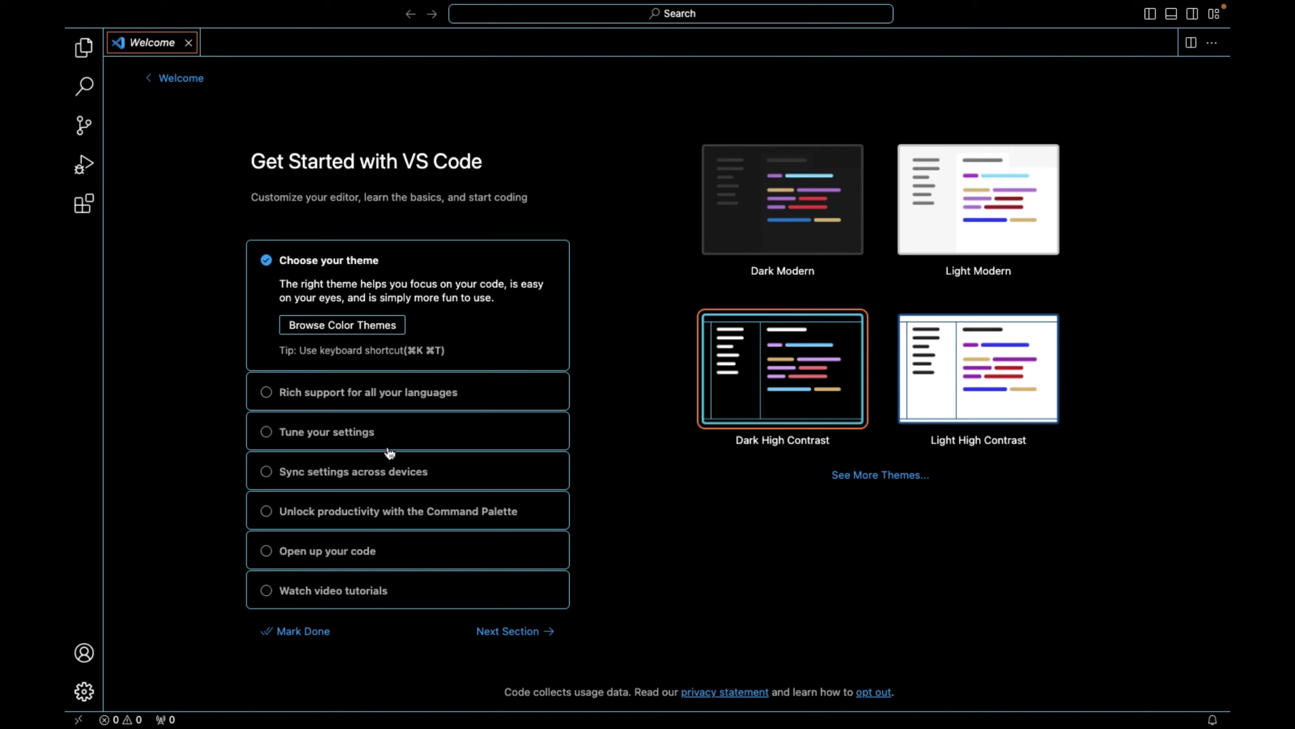
left_click(189, 43)
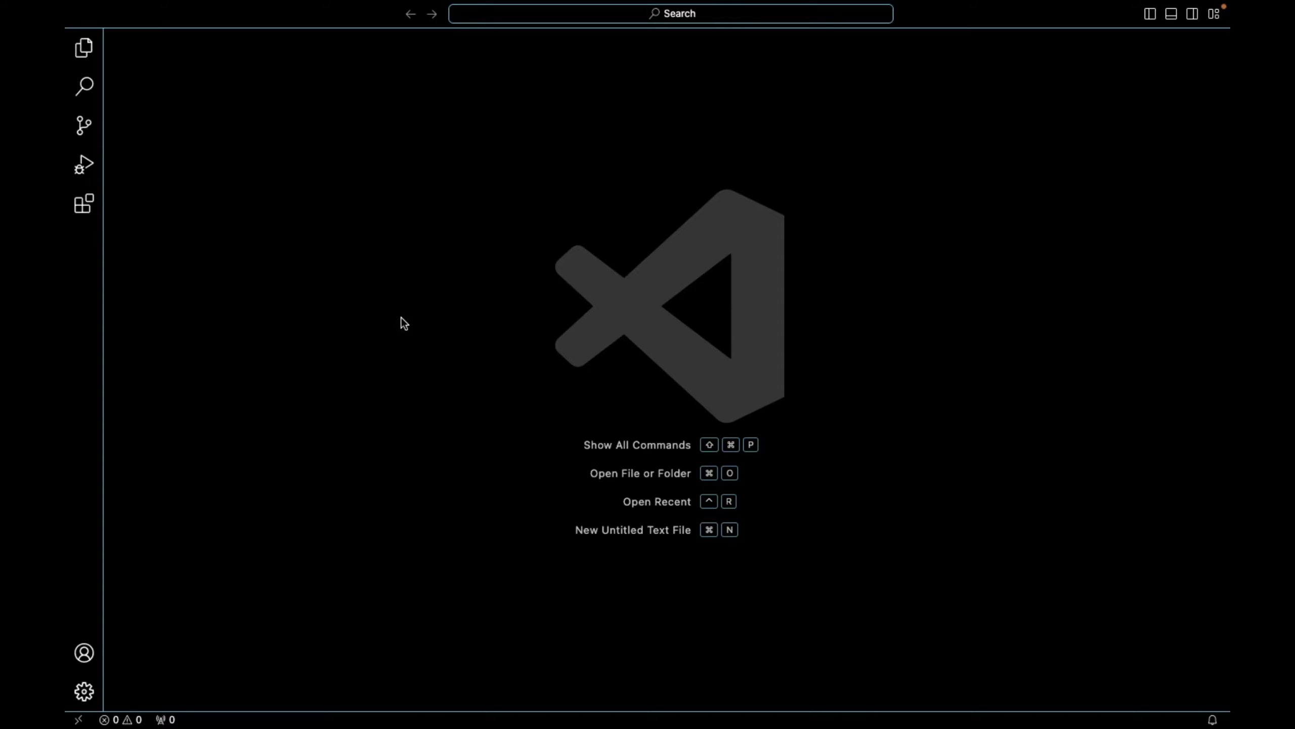
- View the Explorer, Search and Source Control views one after another
left_click(87, 60)
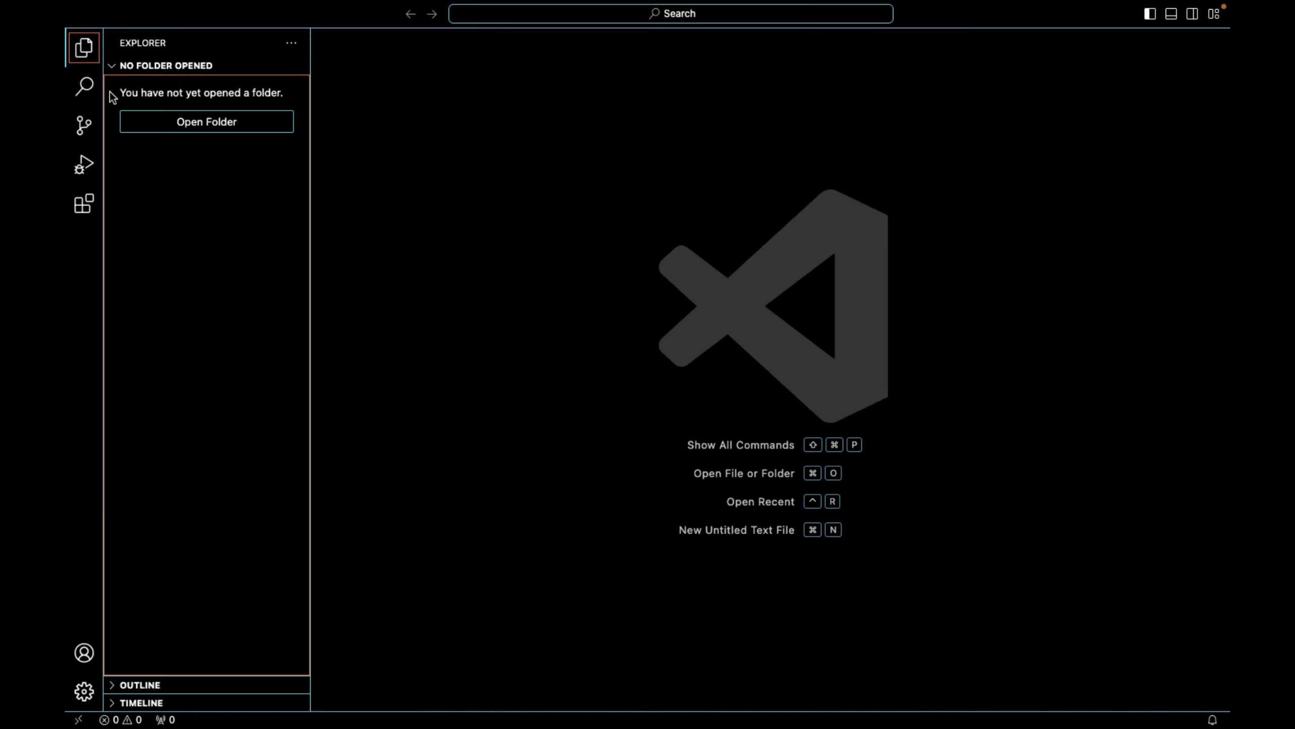
left_click(85, 86)
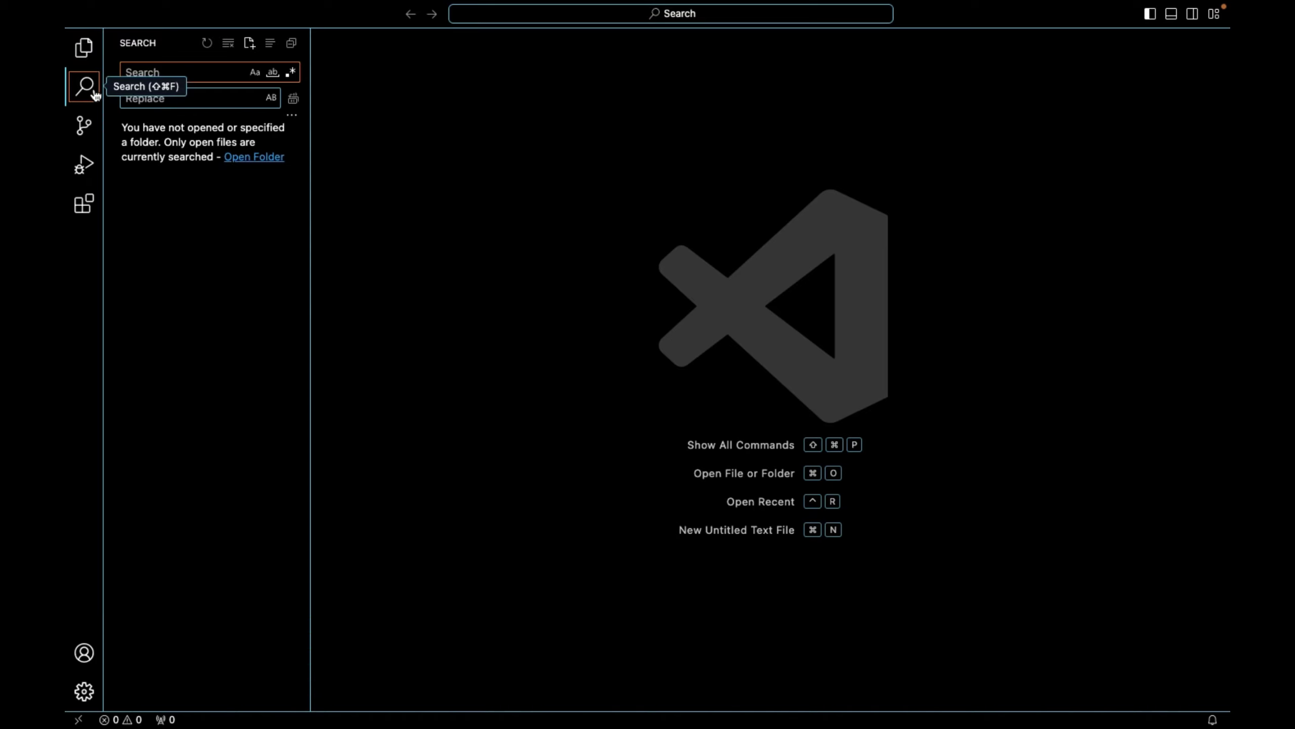
left_click(87, 126)
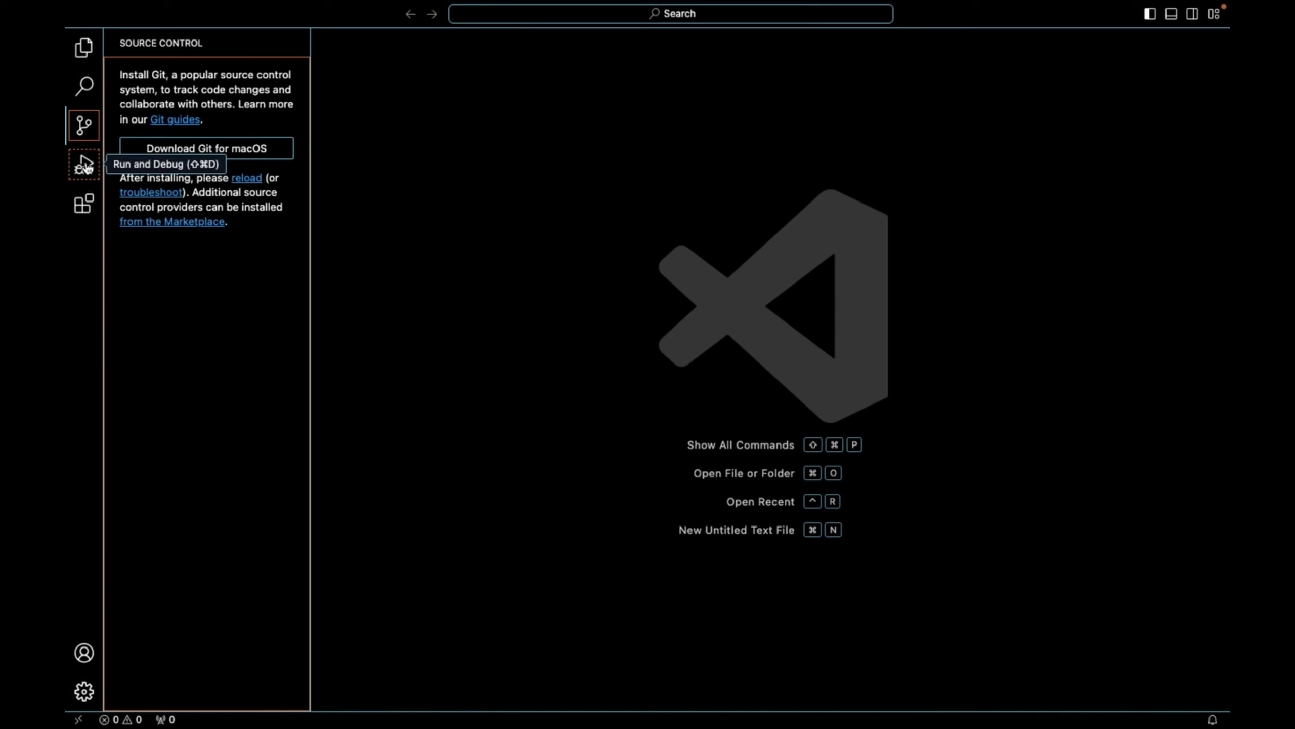
- Browse the popular extensions in the marketplace and view the summary of the Jupyter extension
left_click(90, 203)
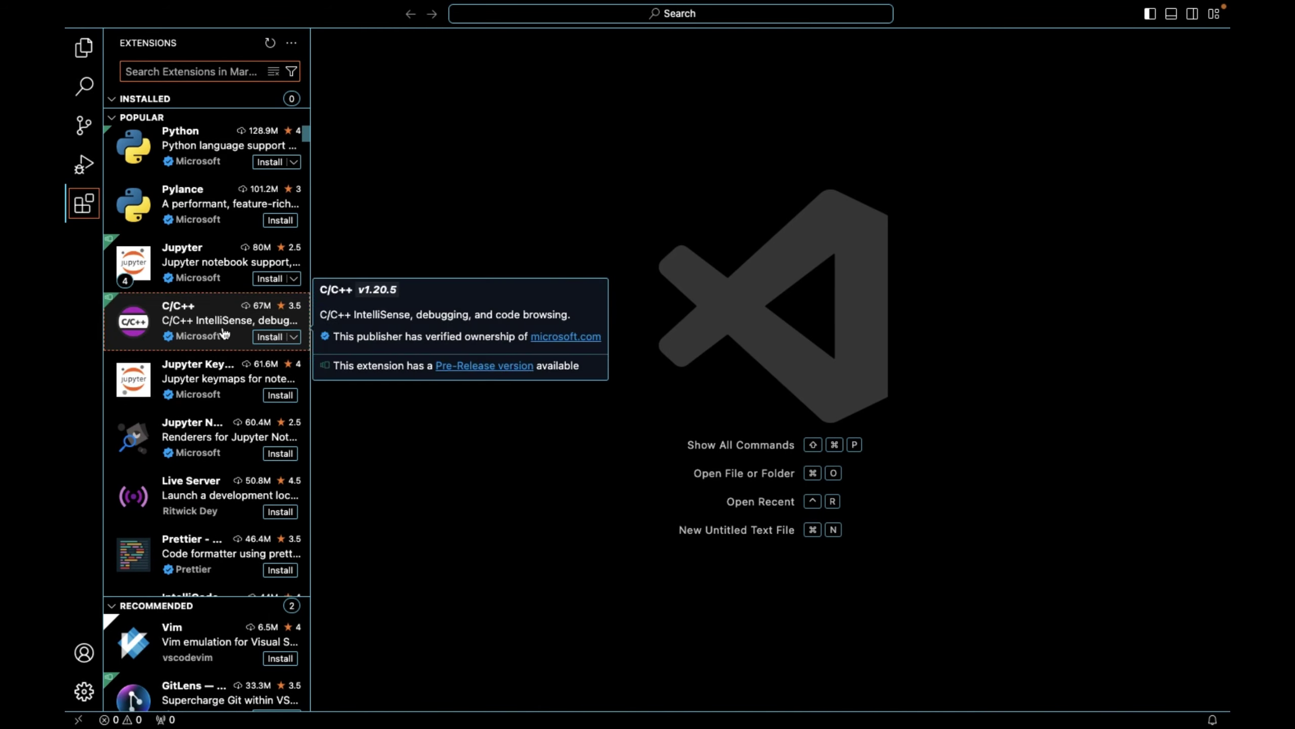
scroll(224, 333, "down", 3)
scroll(224, 332, "down", 7)
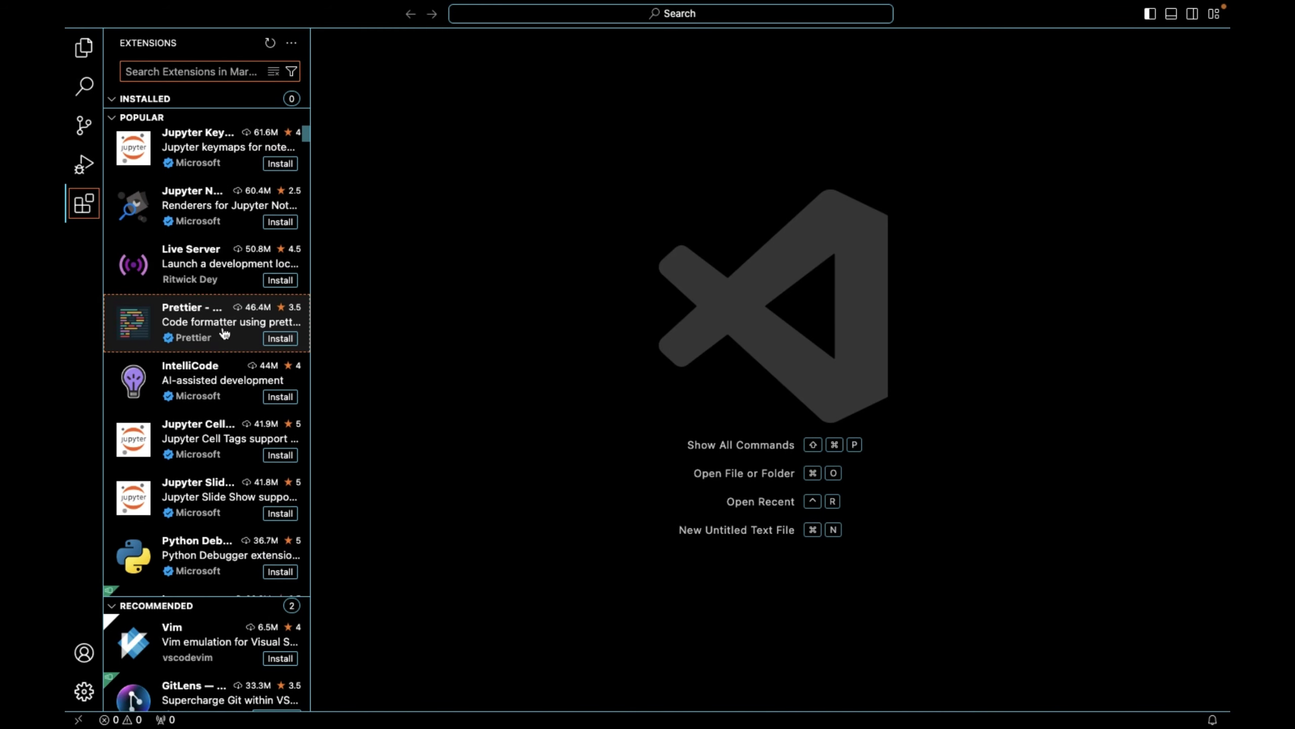
scroll(224, 333, "down", 3)
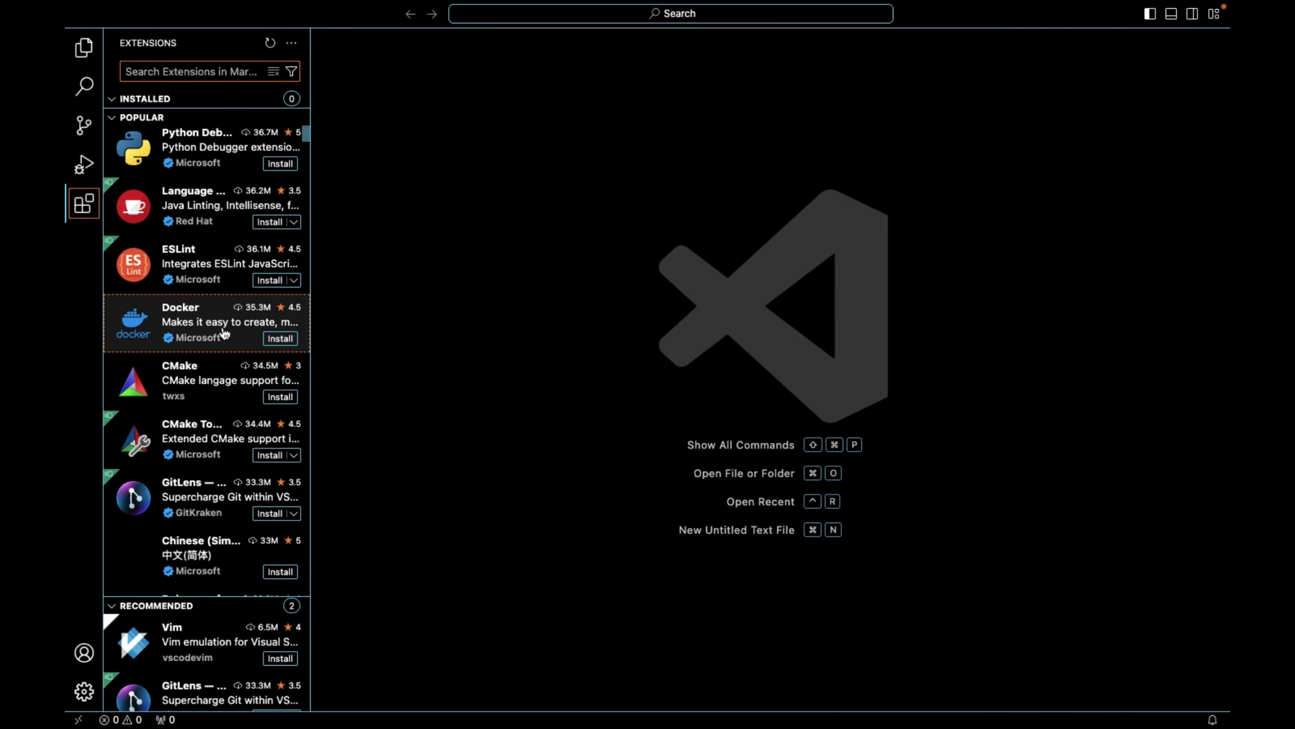
scroll(224, 333, "up", 7)
scroll(224, 333, "up", 5)
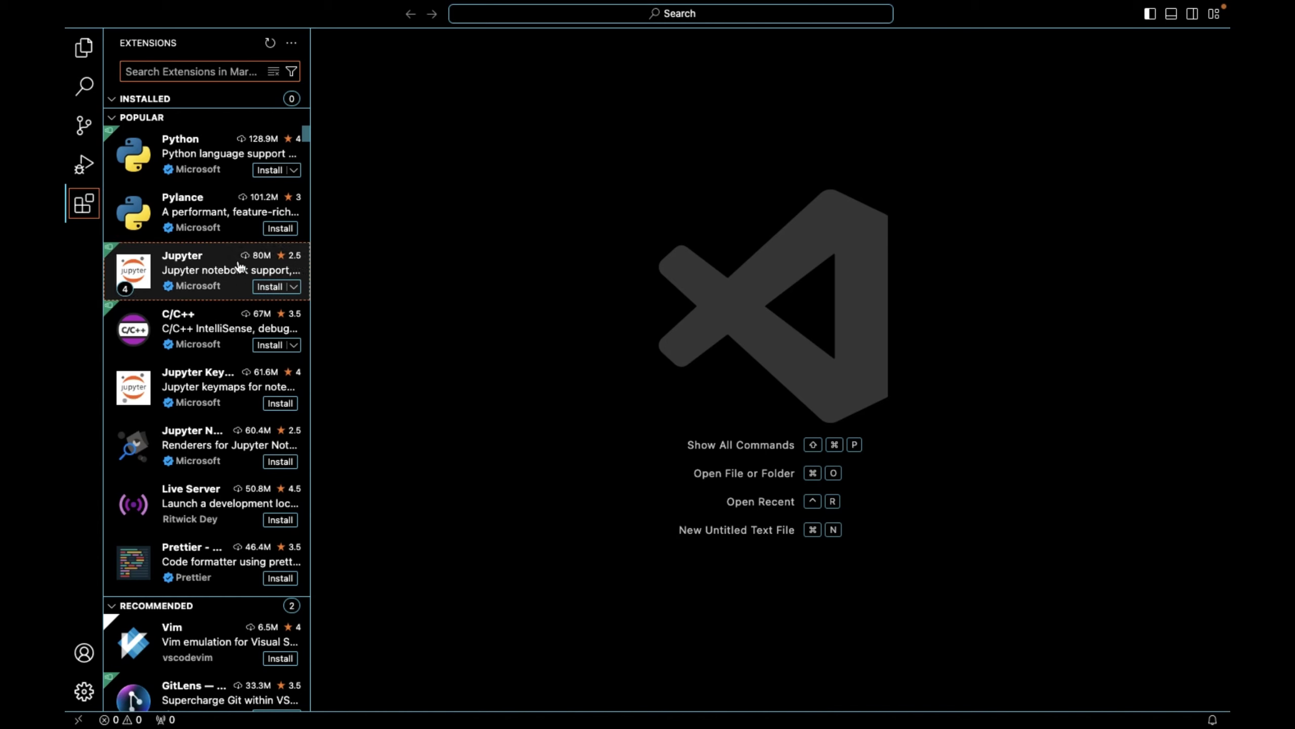
mouse_move(240, 265)
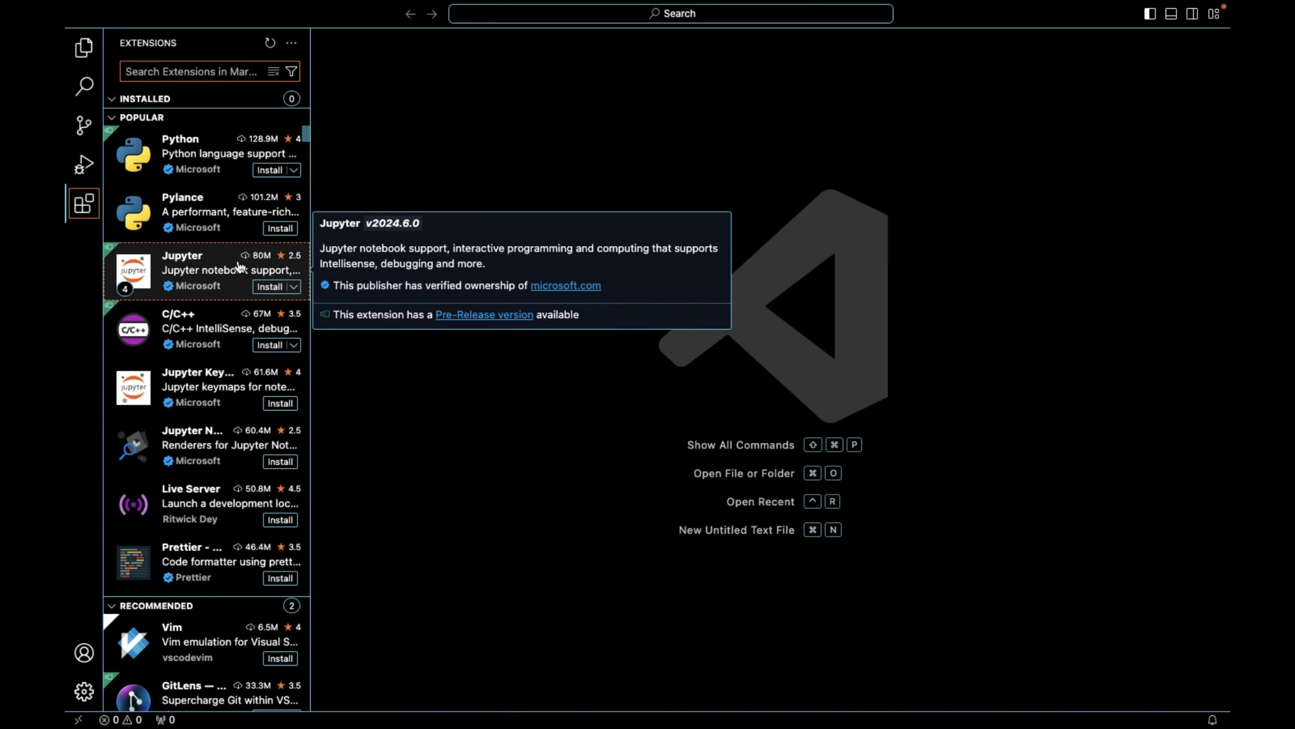